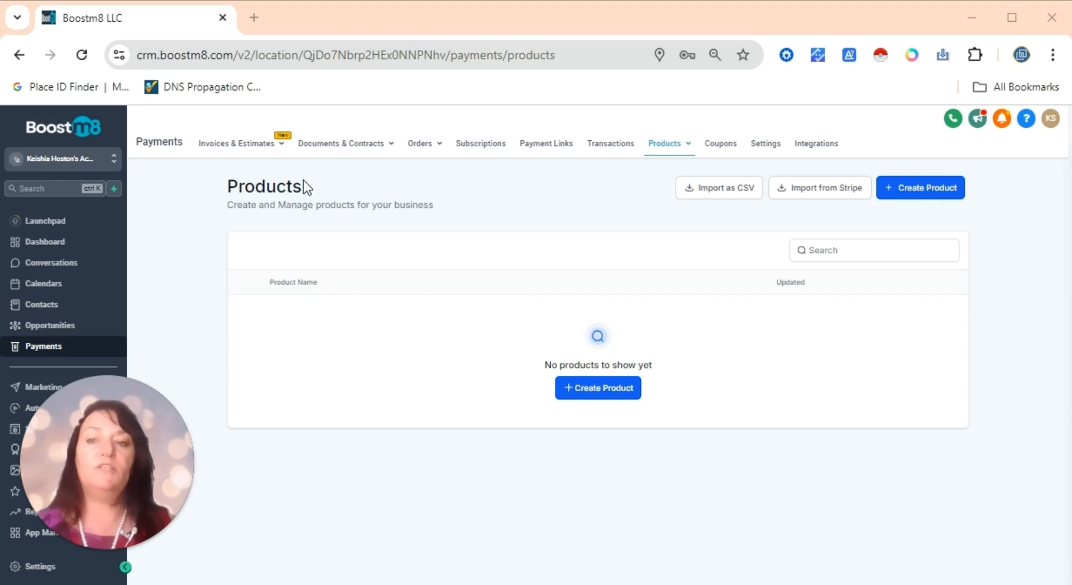
- Open the products list in Payments and start creating a new product
left_click(227, 144)
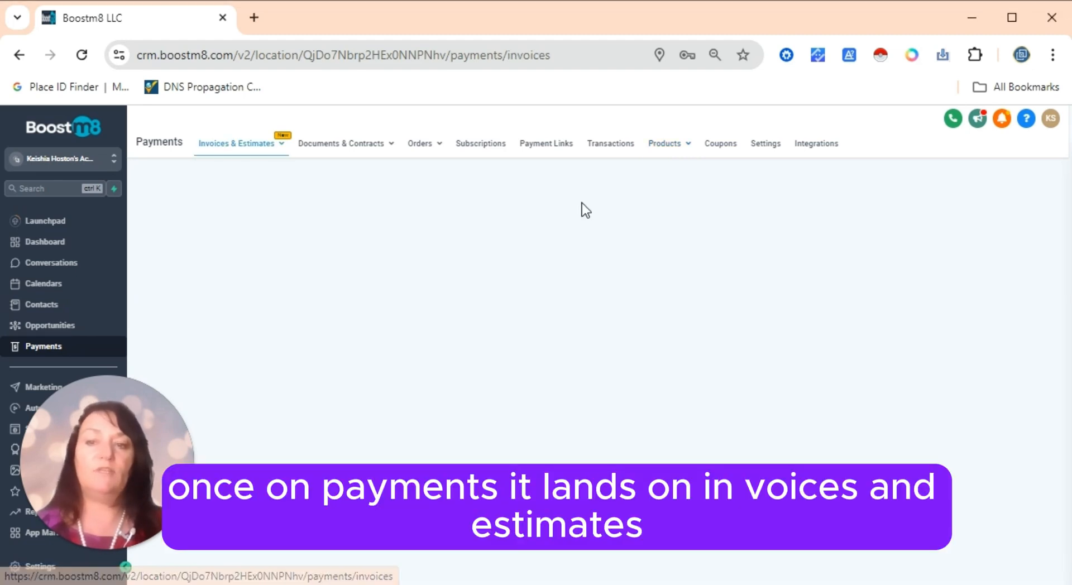
mouse_move(664, 143)
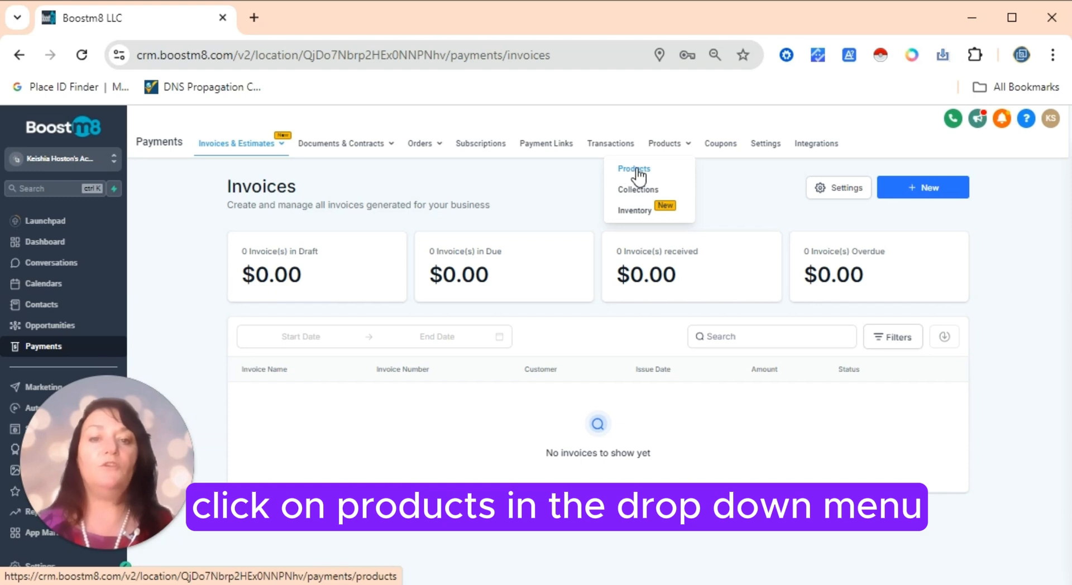
left_click(637, 170)
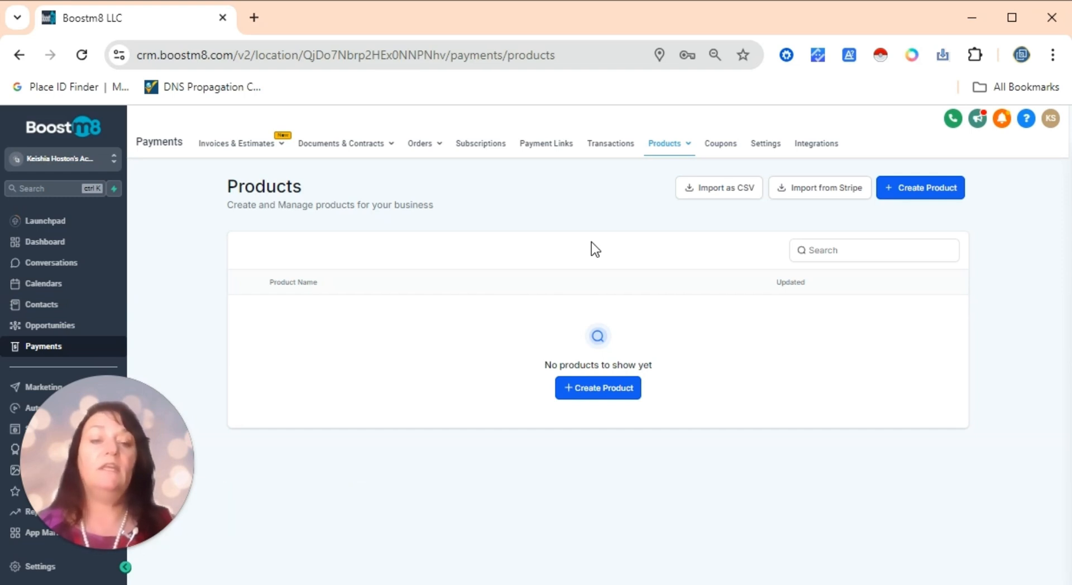
left_click(927, 189)
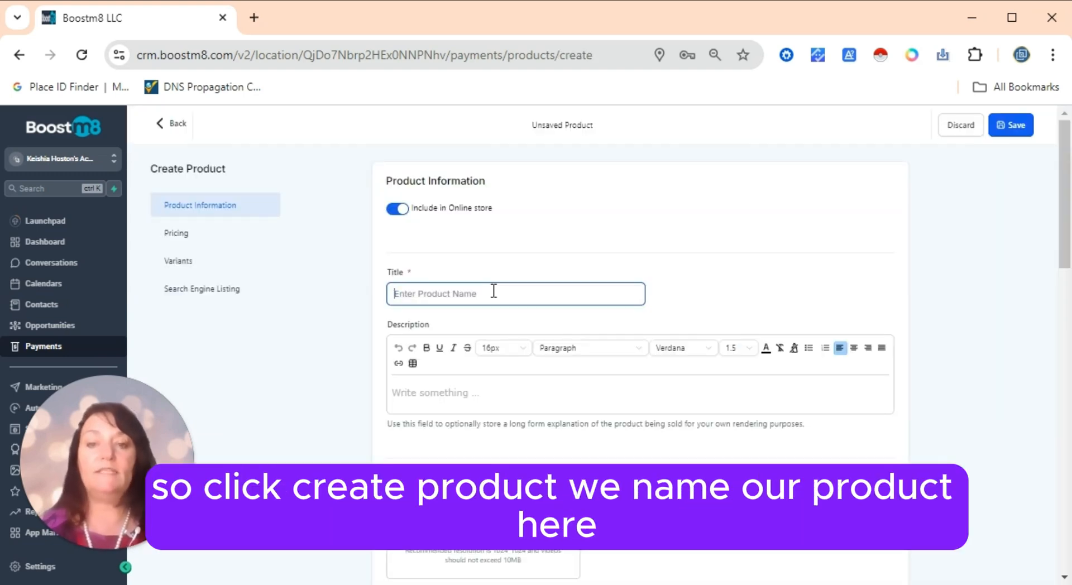
- Title the new product "My Product For Sale"
type("My Prod")
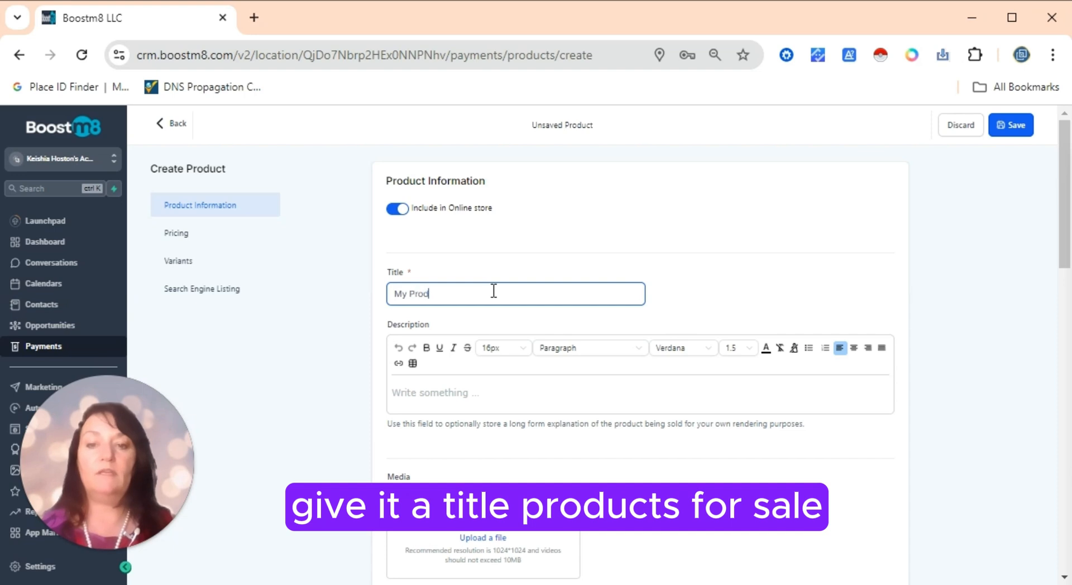
type("uct For Sale")
left_click(501, 394)
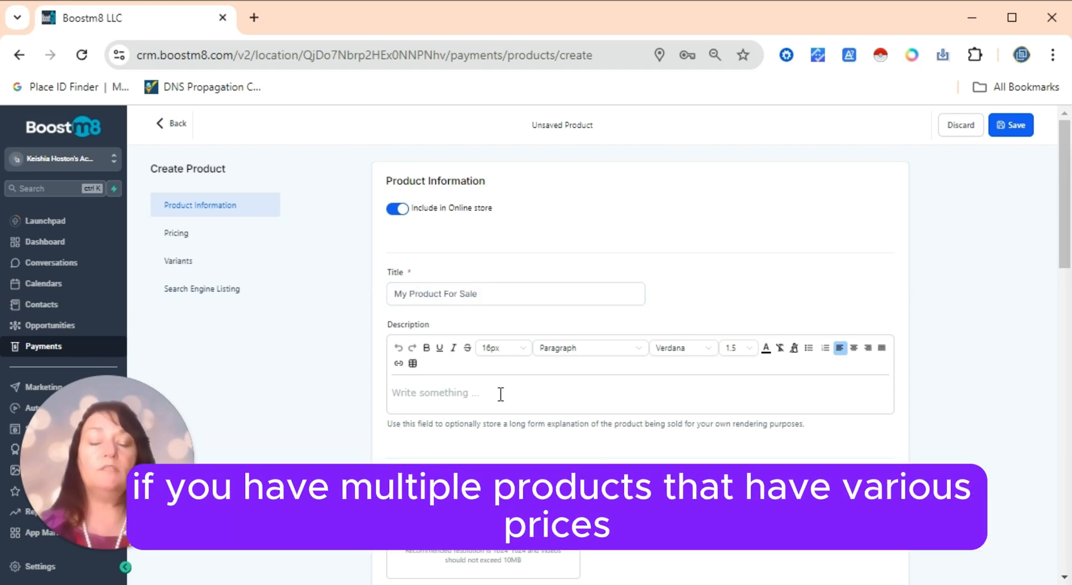
left_click(501, 292)
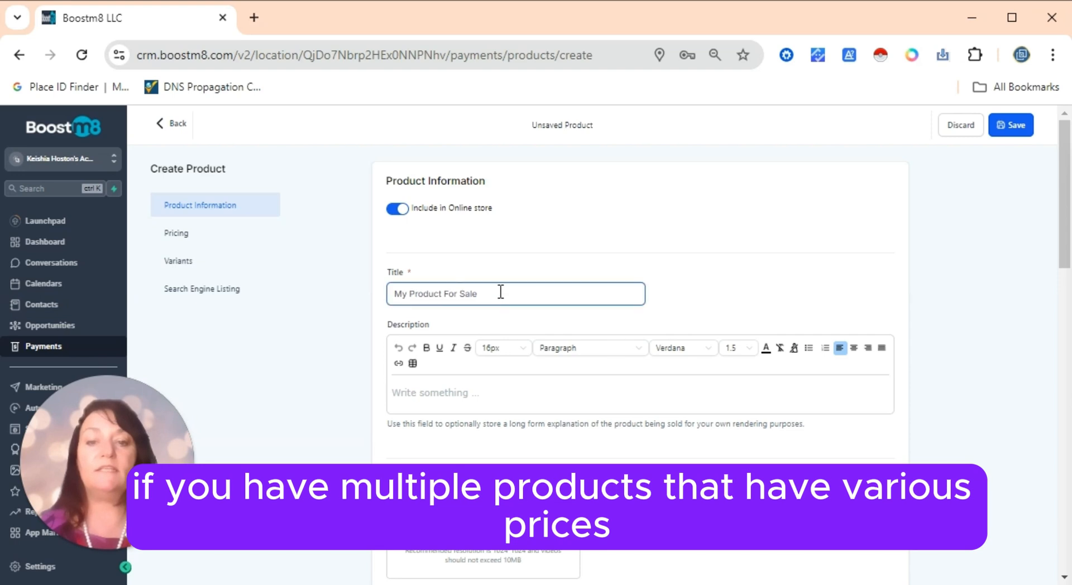
key("BackSpace")
left_click(437, 394)
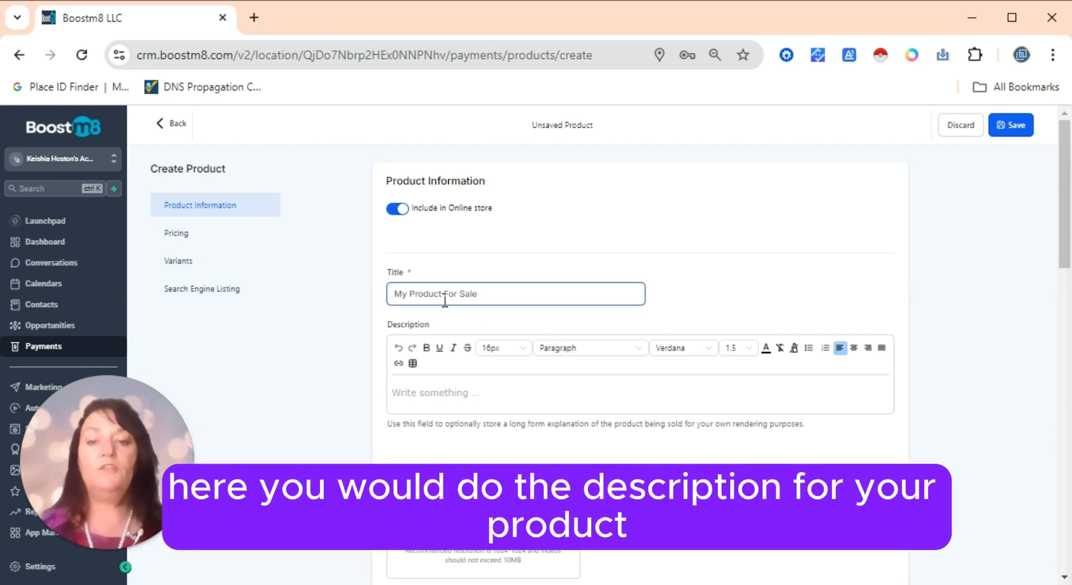
- Write the product description "Description for My Product For Sale", reusing the title text
triple_click(445, 296)
key("ctrl+c")
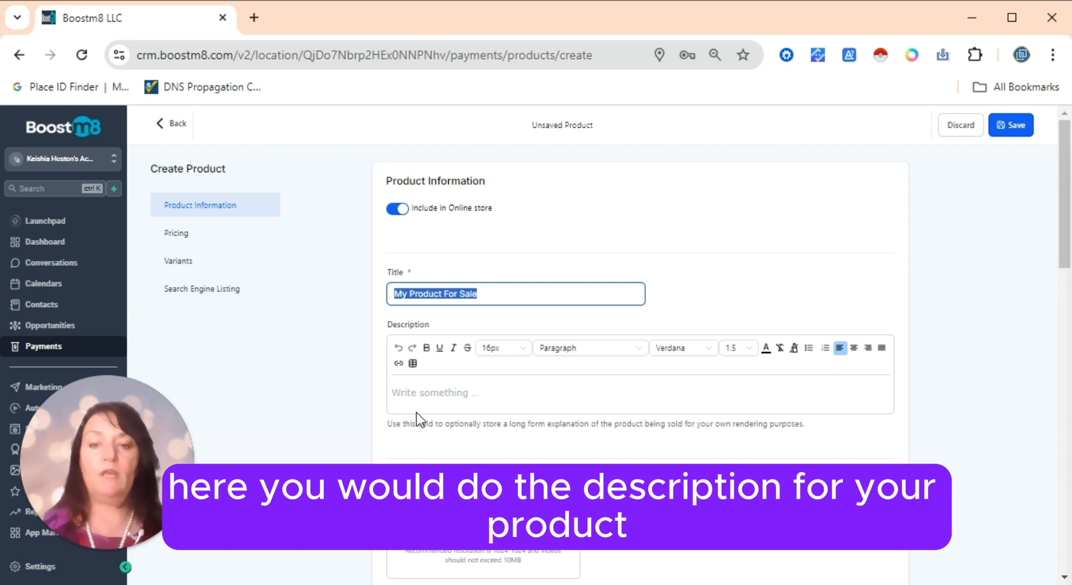
left_click(413, 392)
type("Descri")
type("ption for")
key("ctrl+v")
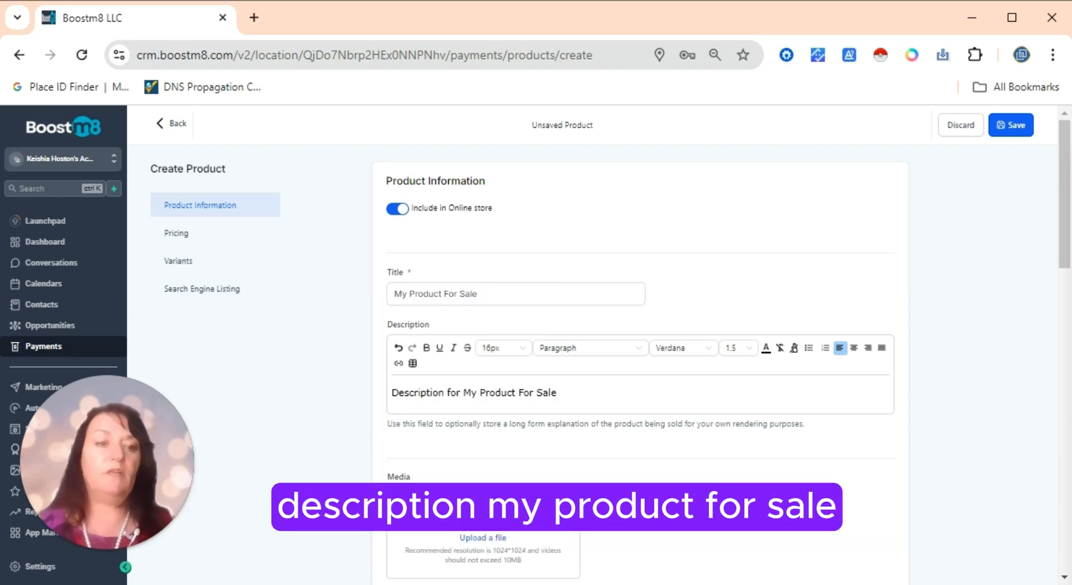
- Attach sugar-pic1.webp from the media library as the product's media image
left_click_drag(1065, 200, 1065, 280)
left_click(474, 278)
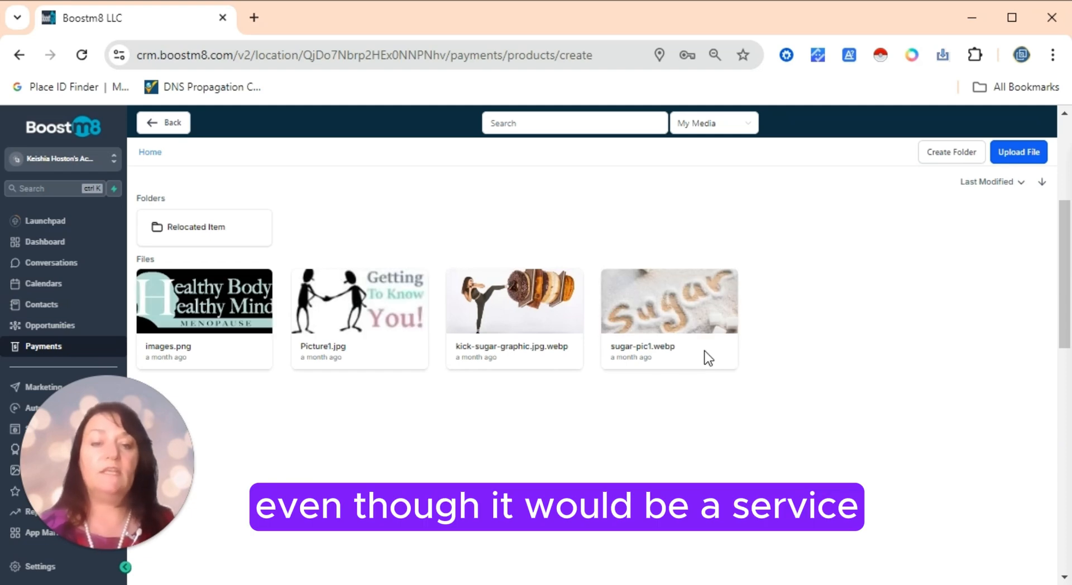
left_click(663, 307)
double_click(653, 313)
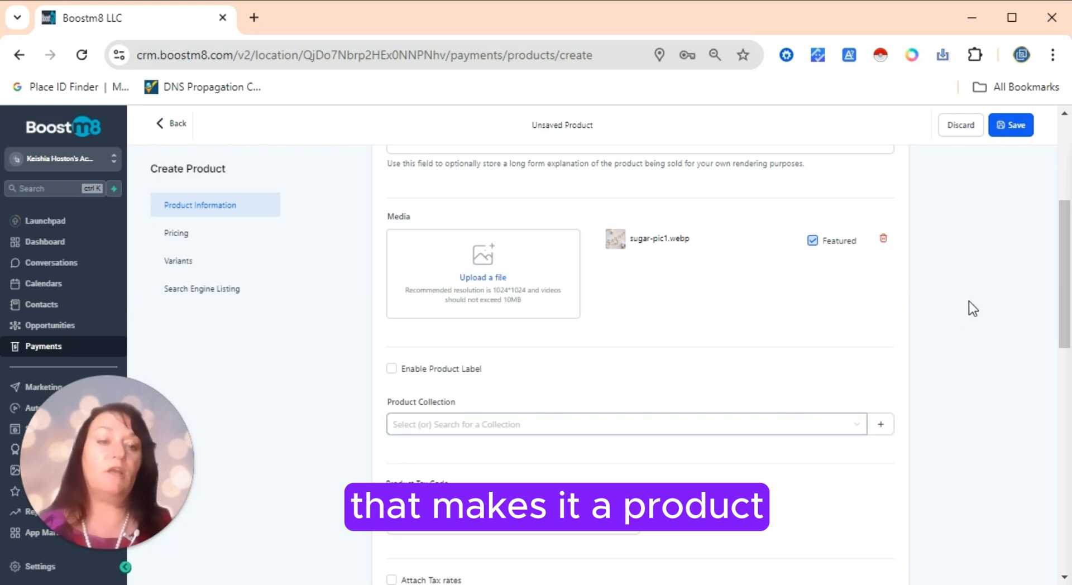
- Look through the available tax categories for the product tax code without choosing one
scroll(842, 263, "down", 4)
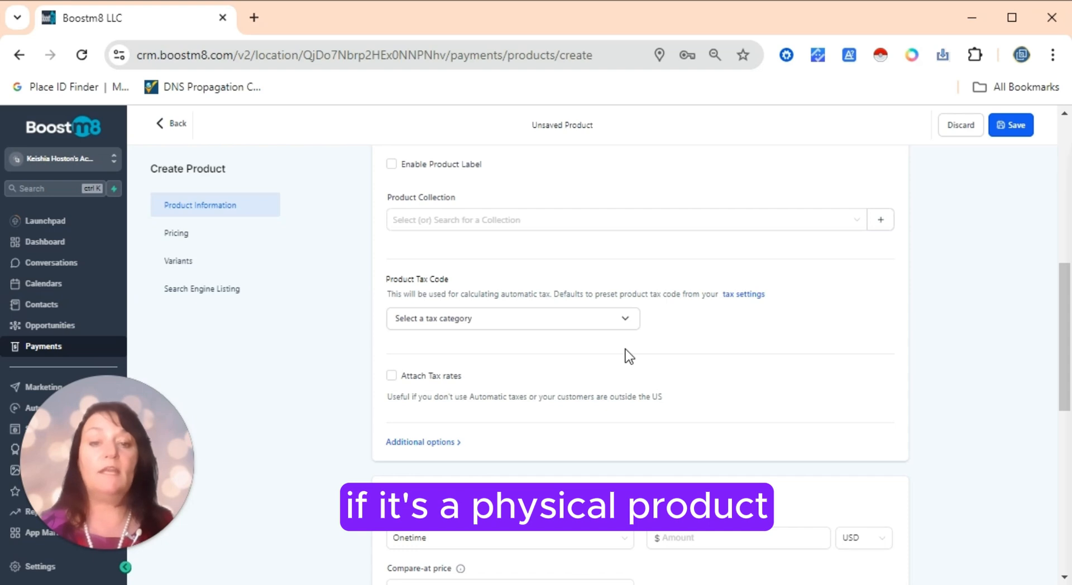
left_click(626, 320)
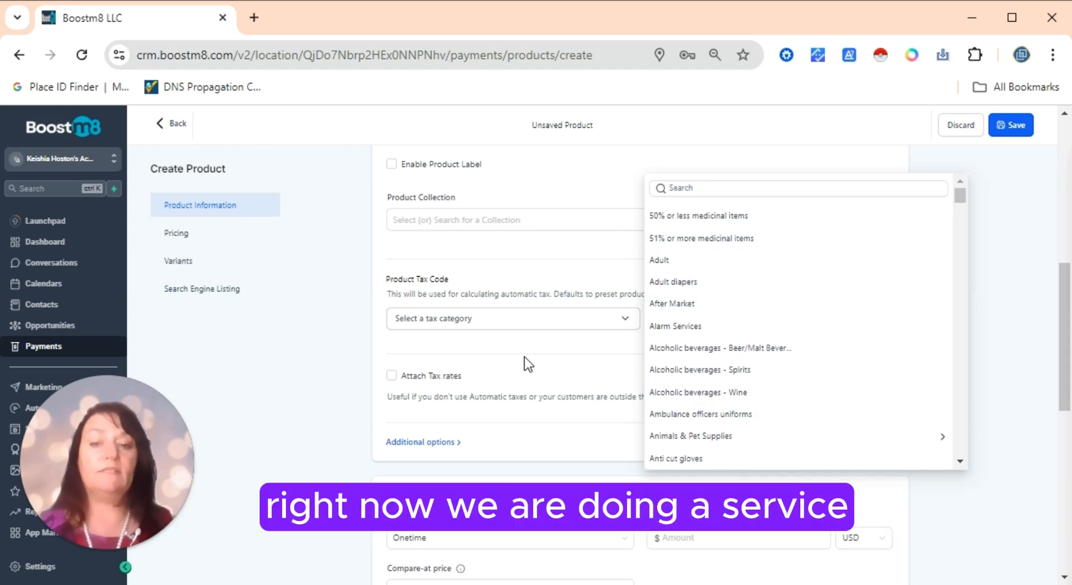
left_click(597, 335)
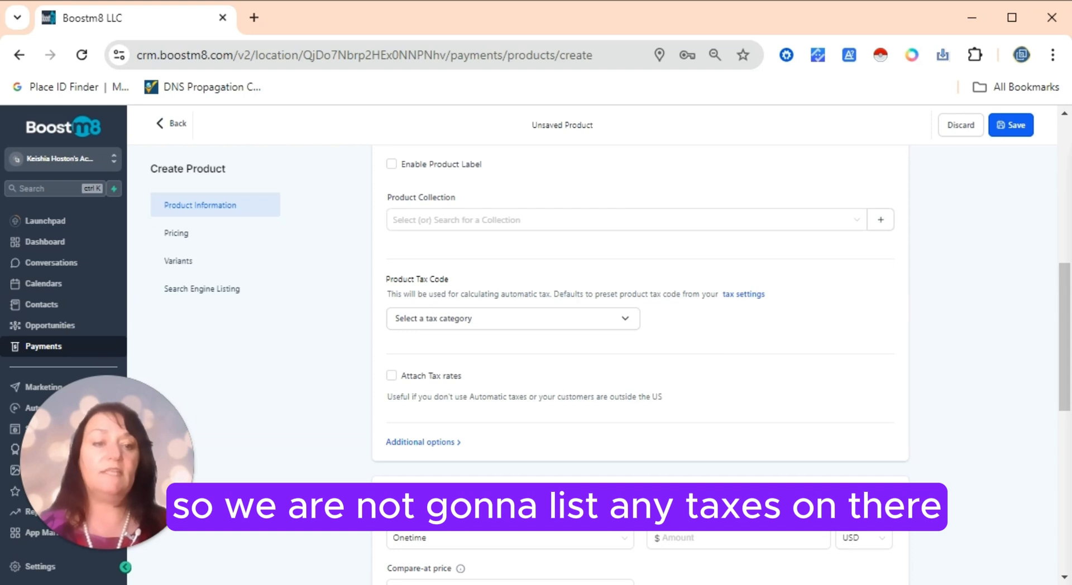
- Set the product's one-time price amount to 50.00 USD
left_click_drag(1064, 330, 1065, 399)
scroll(558, 239, "down", 2)
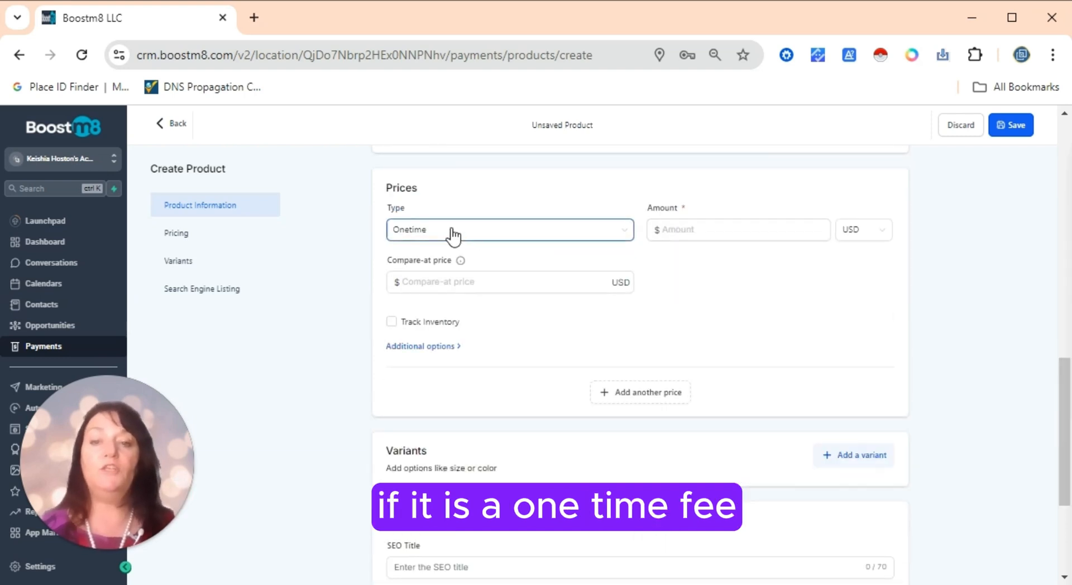
left_click(702, 231)
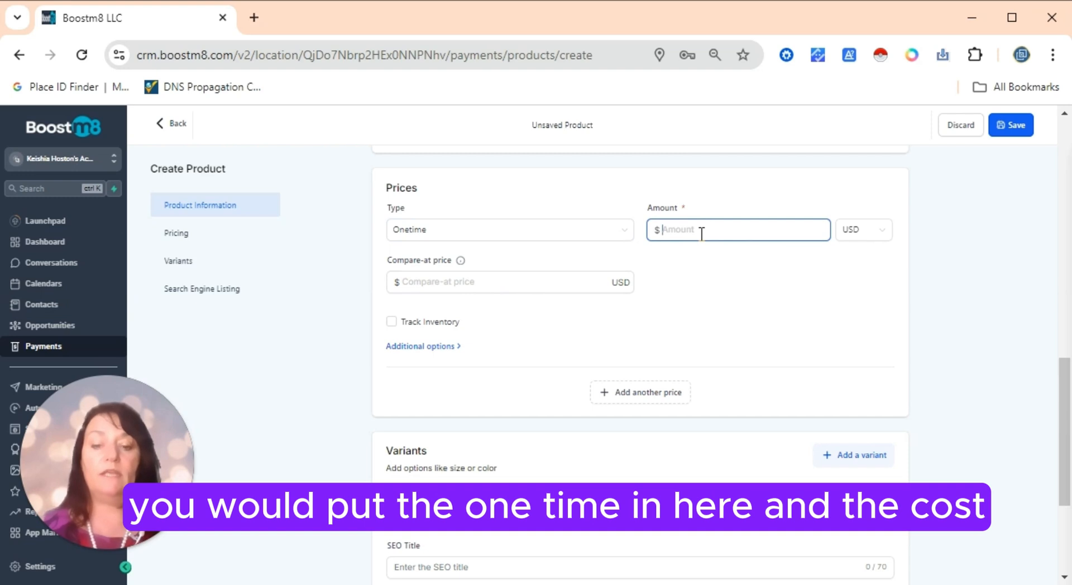
type("50.00")
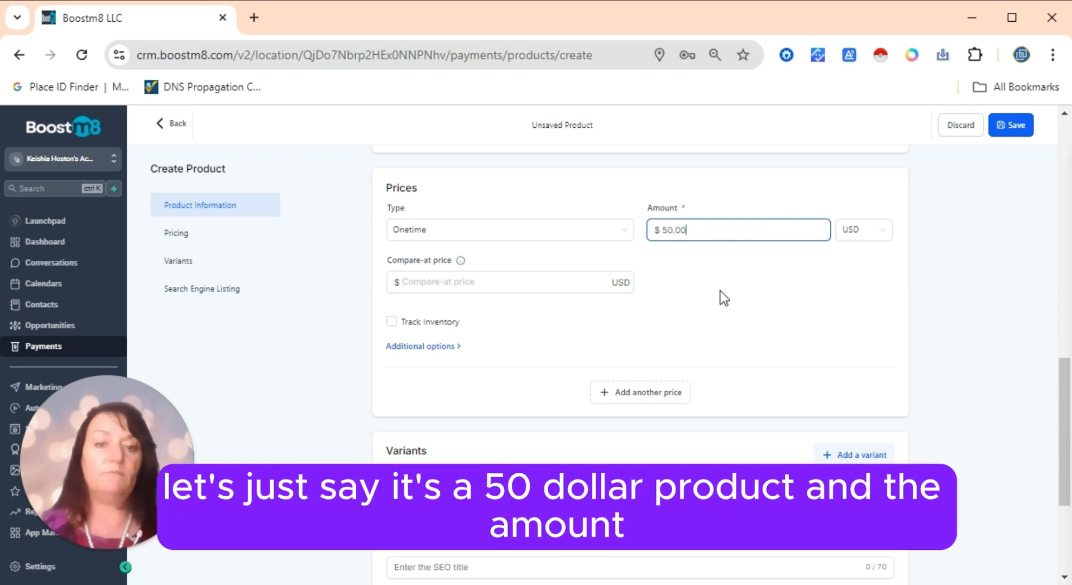
- Change the price type to Recurring and choose Monthly as the billing period
left_click(521, 229)
left_click(552, 277)
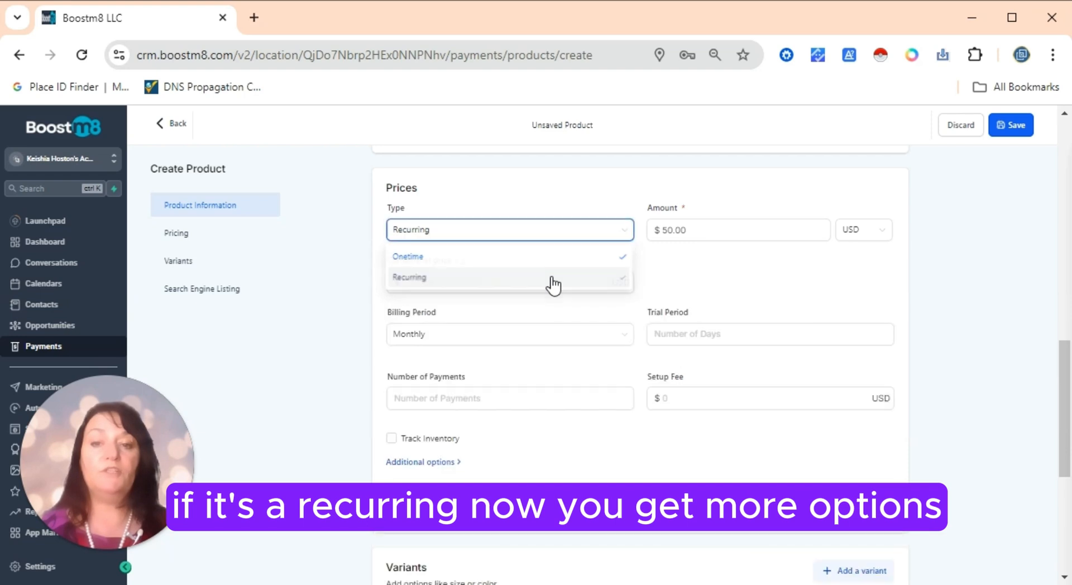
left_click(734, 235)
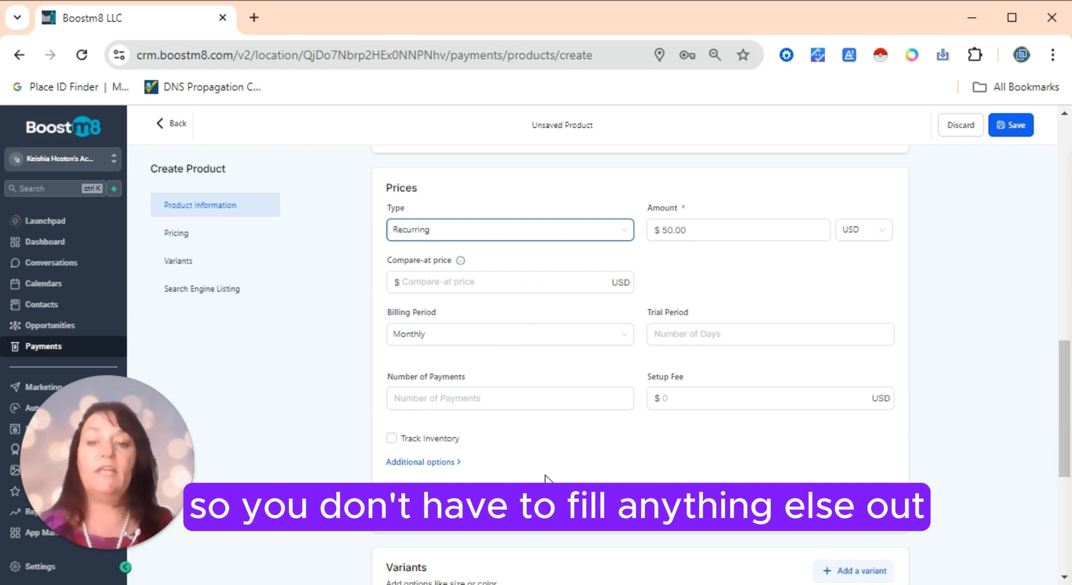
left_click(558, 339)
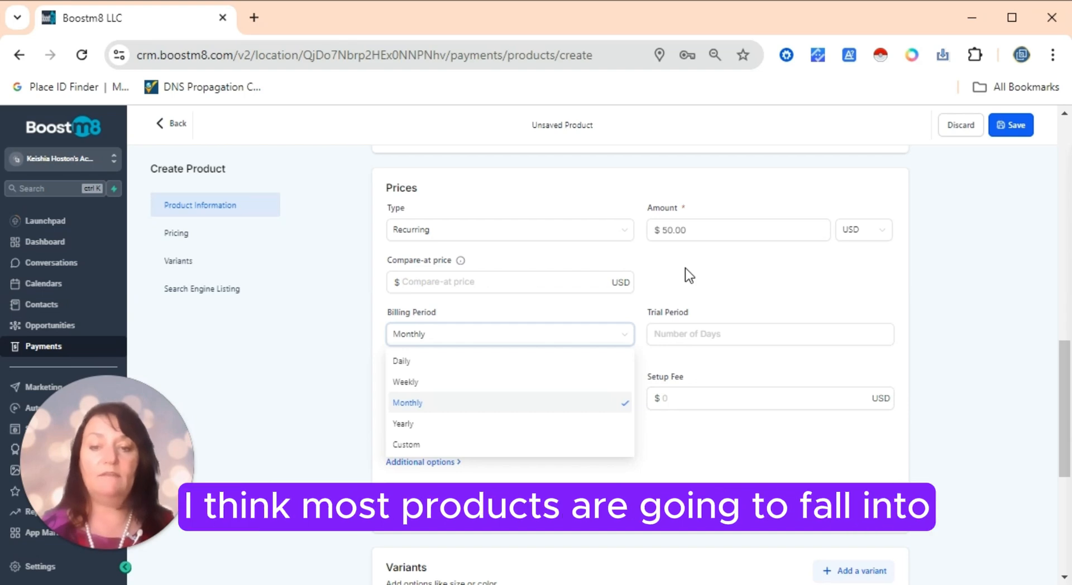
left_click(454, 407)
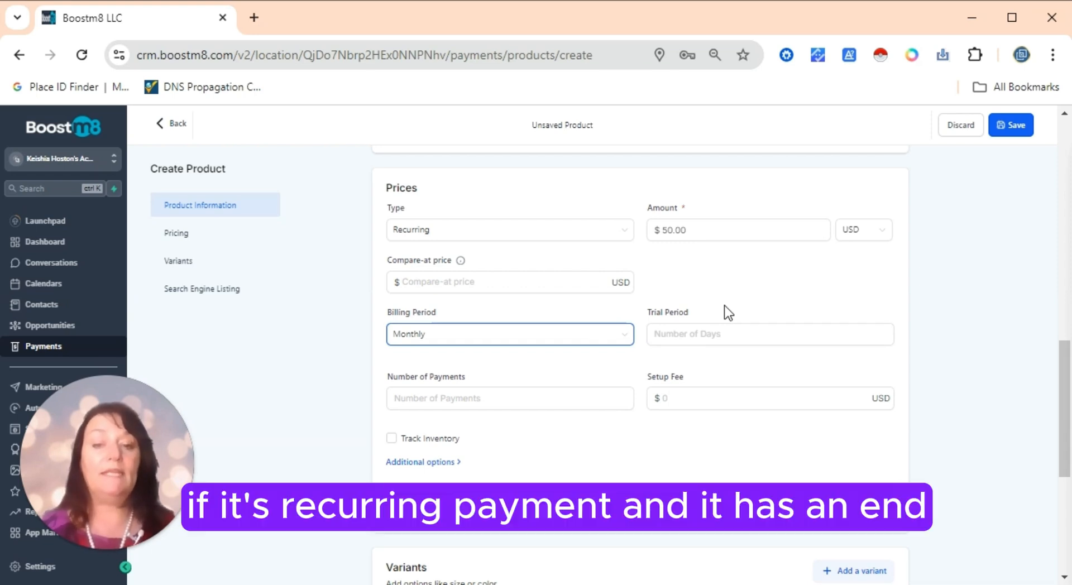
left_click(414, 402)
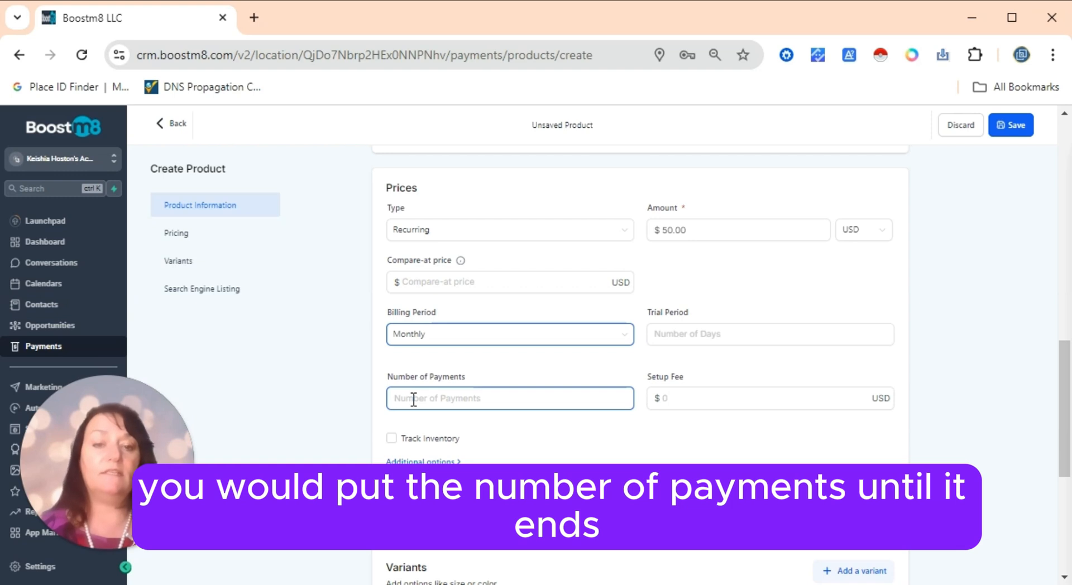
- Try a trial period of 30 days, change it to 60 days, and clear it
left_click(664, 333)
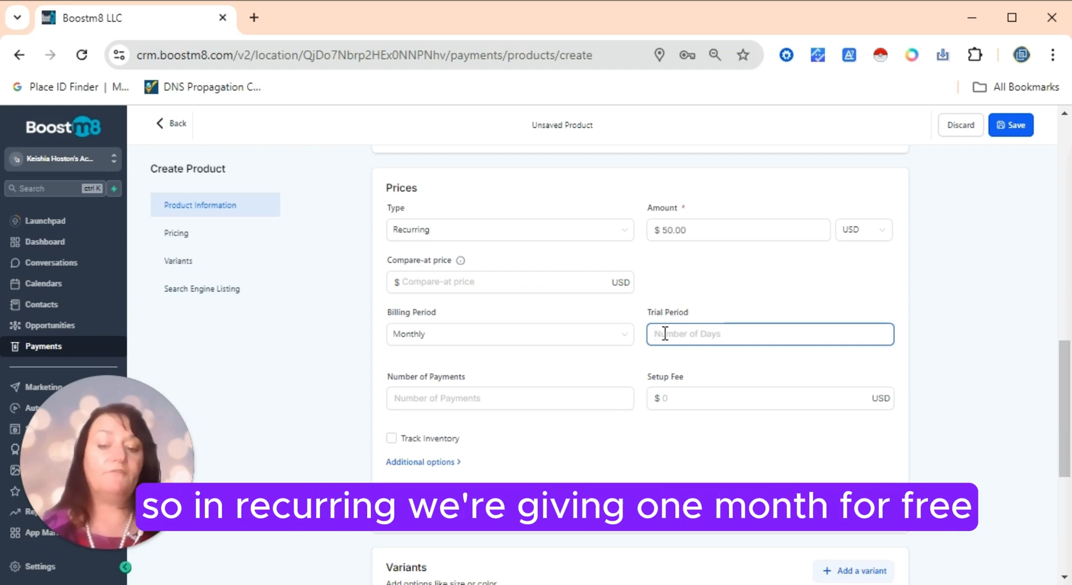
type("30")
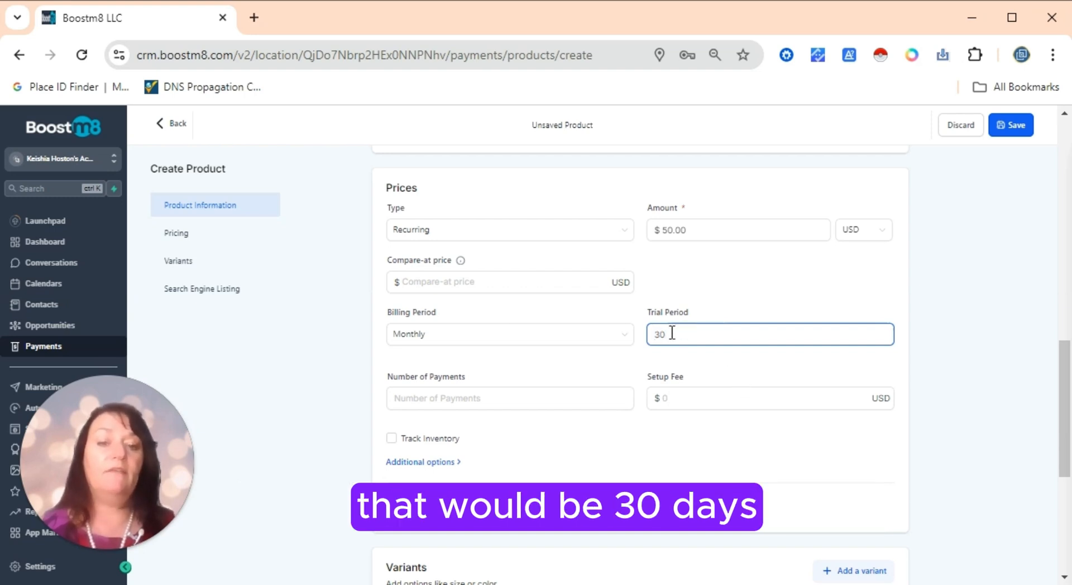
left_click_drag(678, 334, 639, 334)
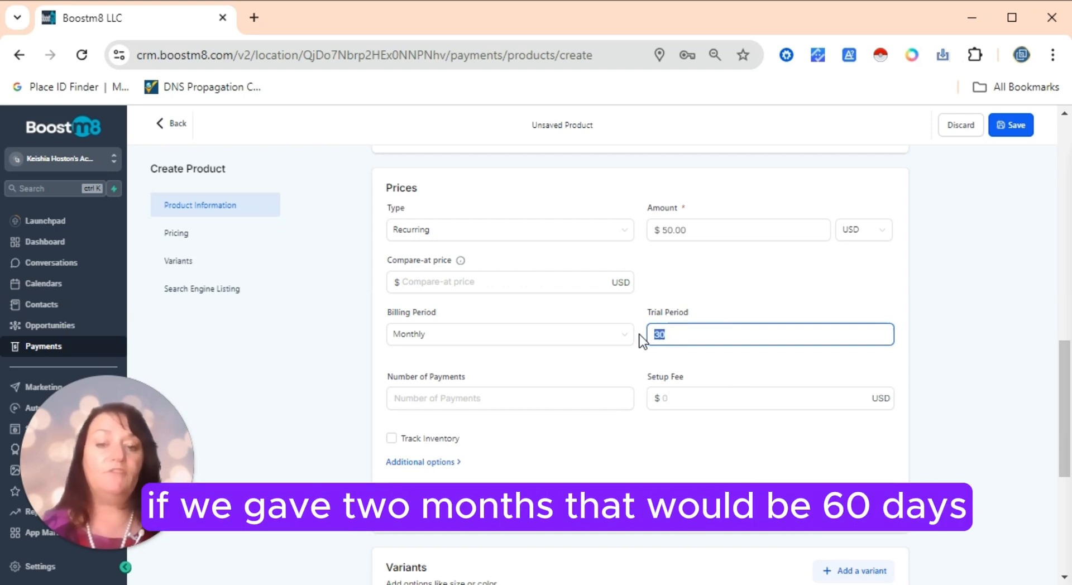
left_click(740, 369)
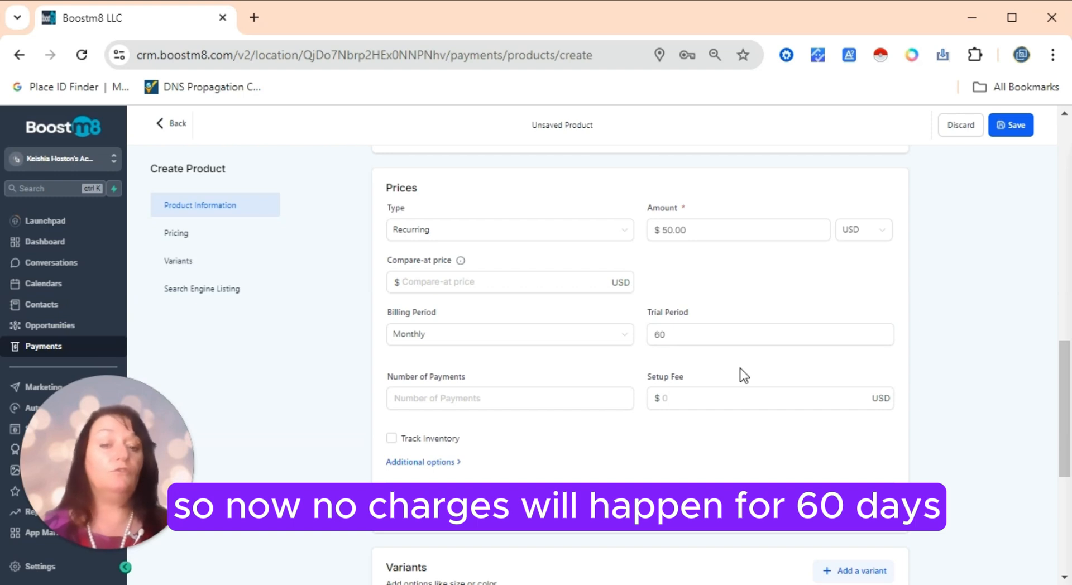
left_click_drag(676, 334, 652, 334)
key("BackSpace")
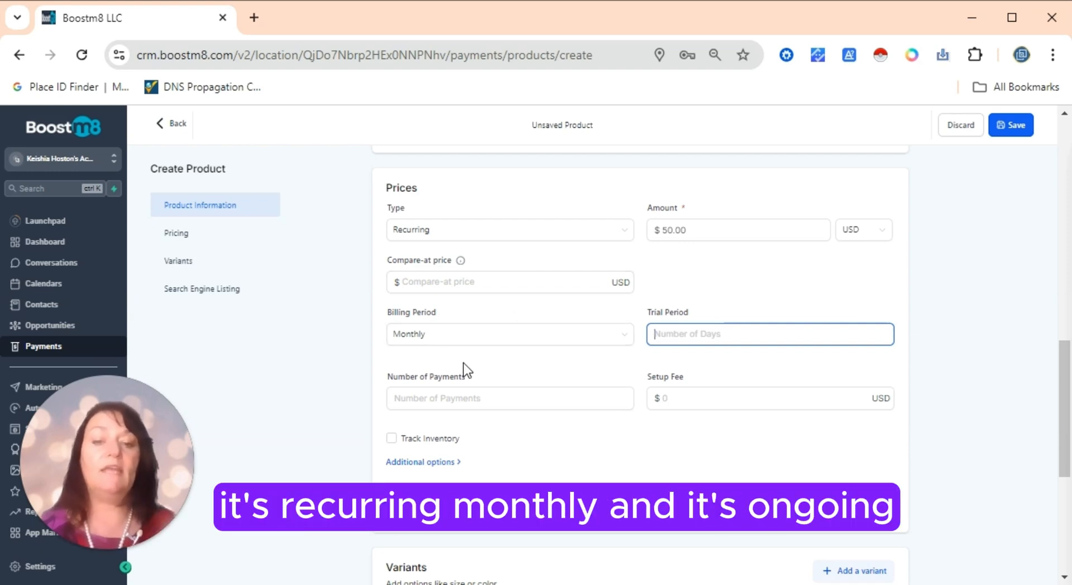
- Try a setup fee of 2000 USD on the recurring price and clear it
left_click(670, 398)
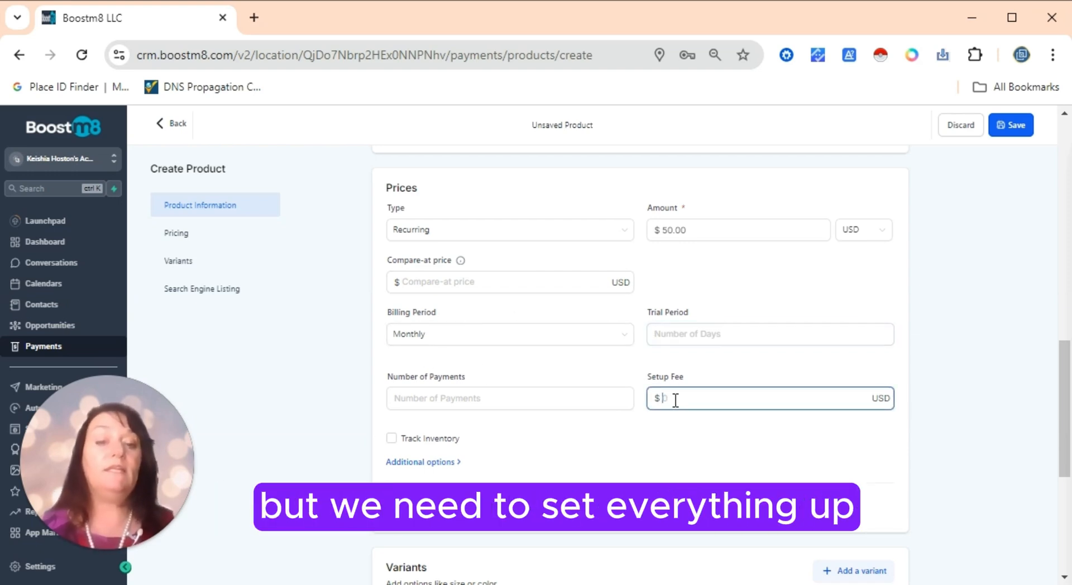
type("2000")
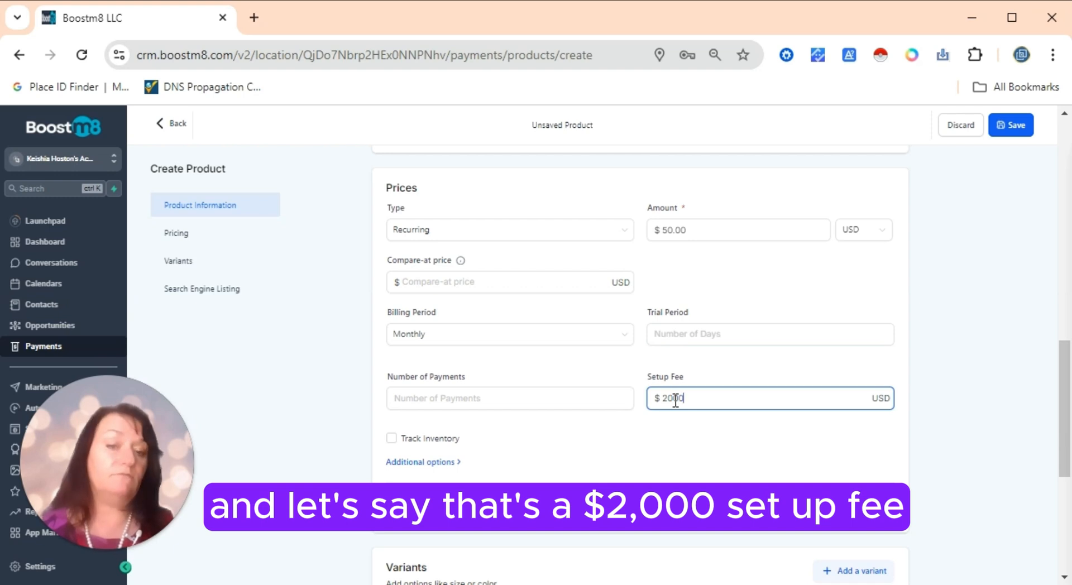
left_click(642, 447)
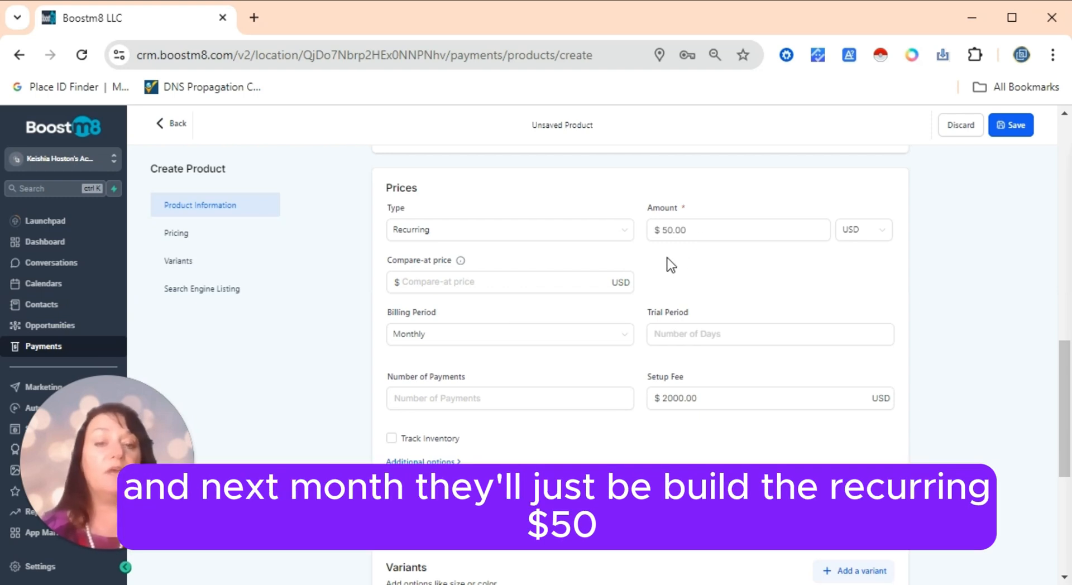
double_click(661, 397)
key("BackSpace")
left_click(645, 437)
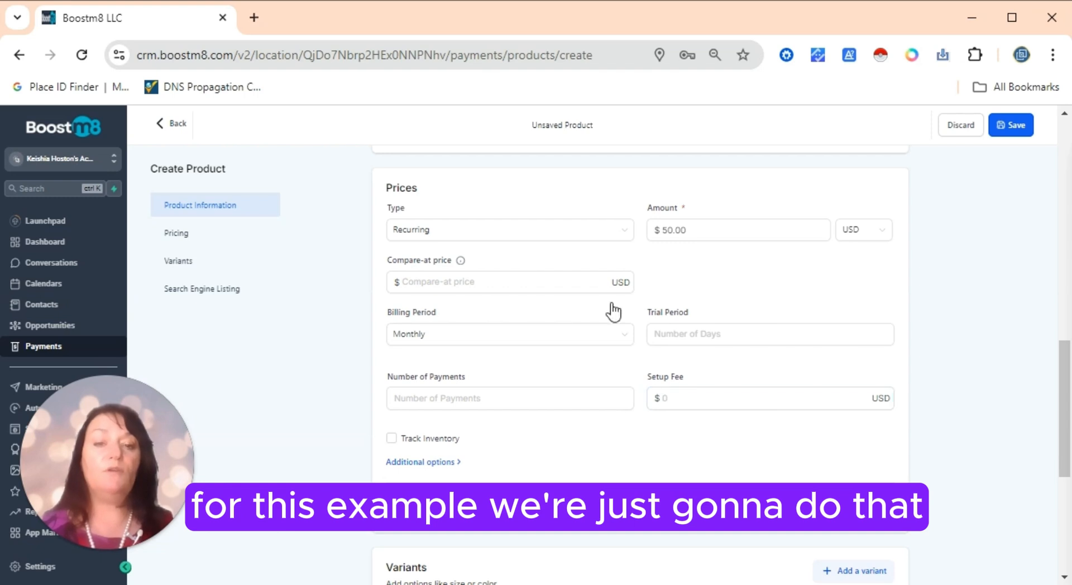
- Set the price type back to Onetime
left_click(547, 237)
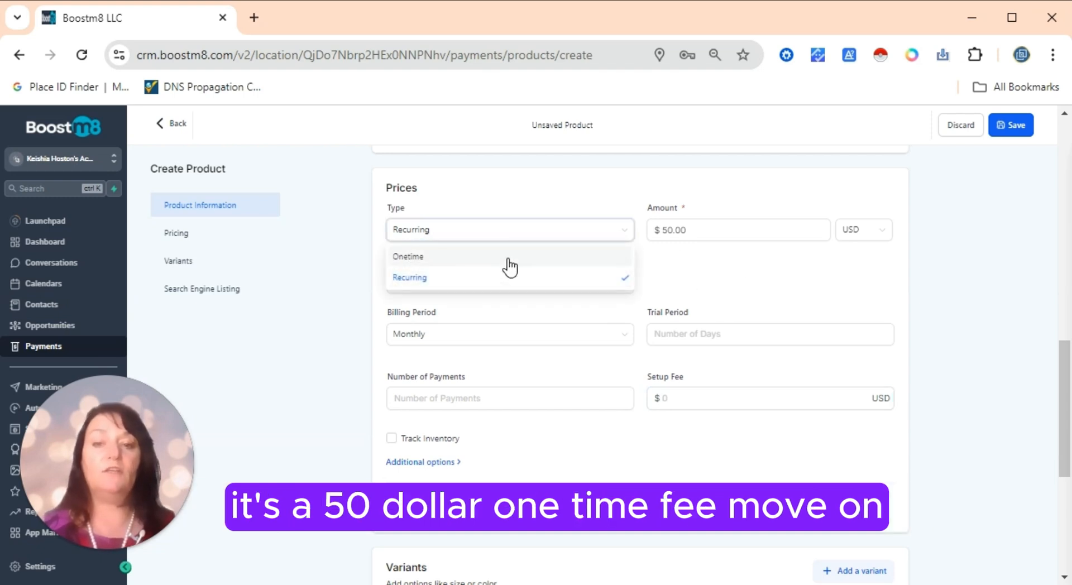
left_click(505, 254)
- Add a blank variant to the product and examine its option name, option values and price fields
scroll(836, 254, "down", 4)
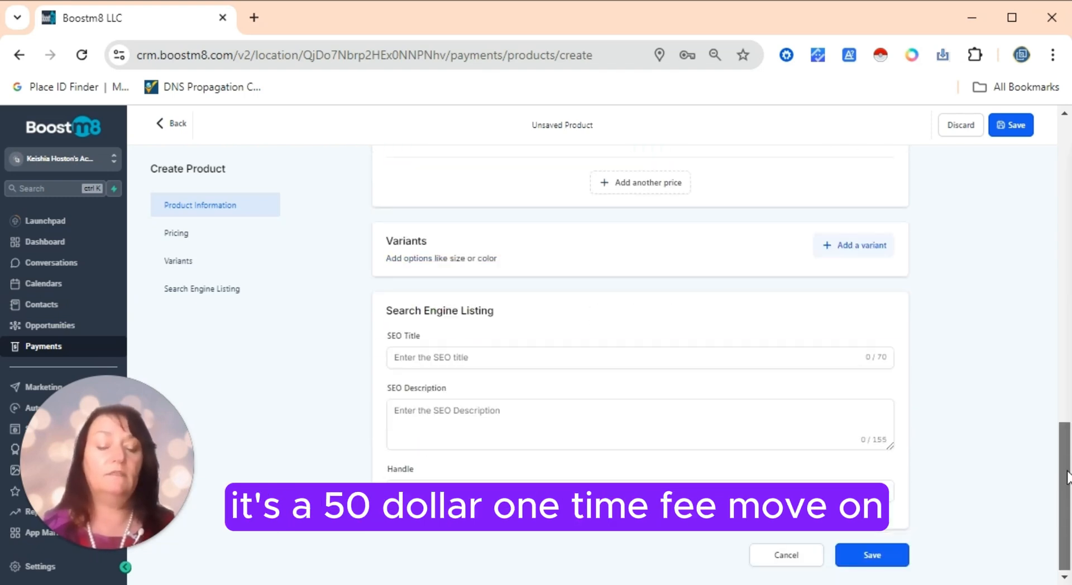
left_click(837, 248)
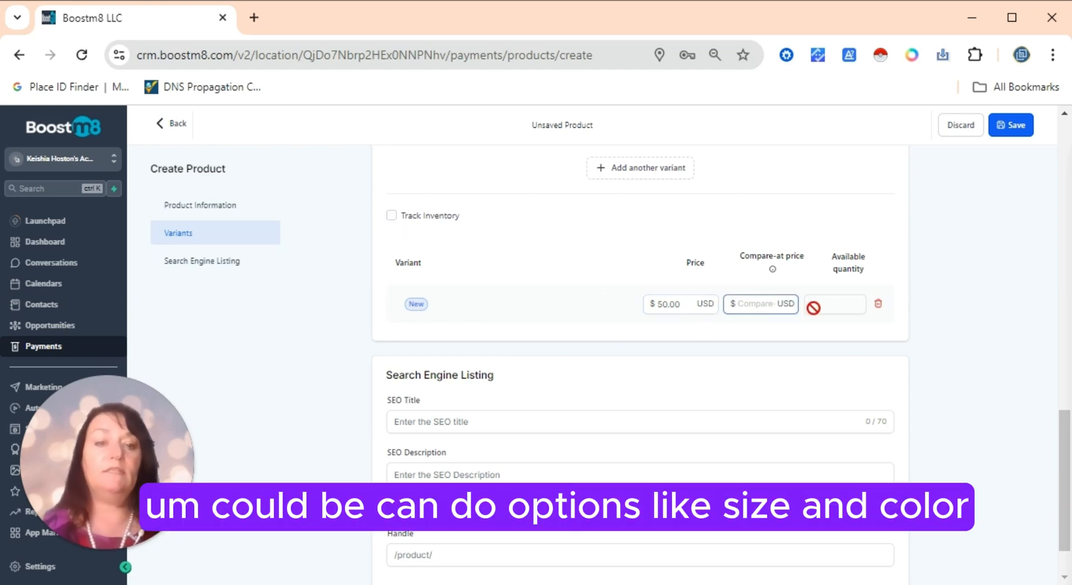
scroll(496, 375, "up", 5)
left_click(495, 375)
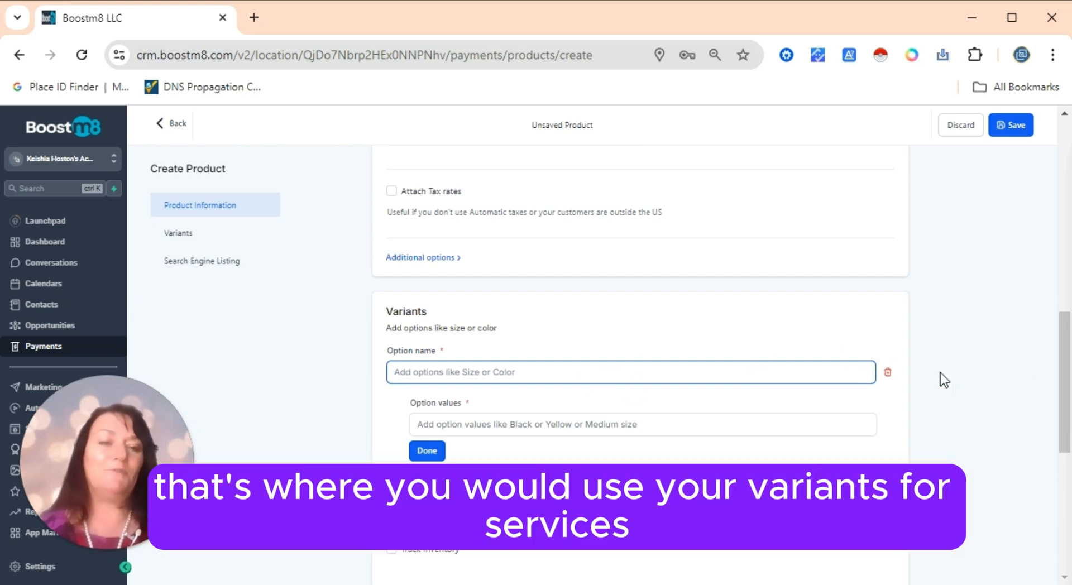
scroll(1061, 380, "down", 4)
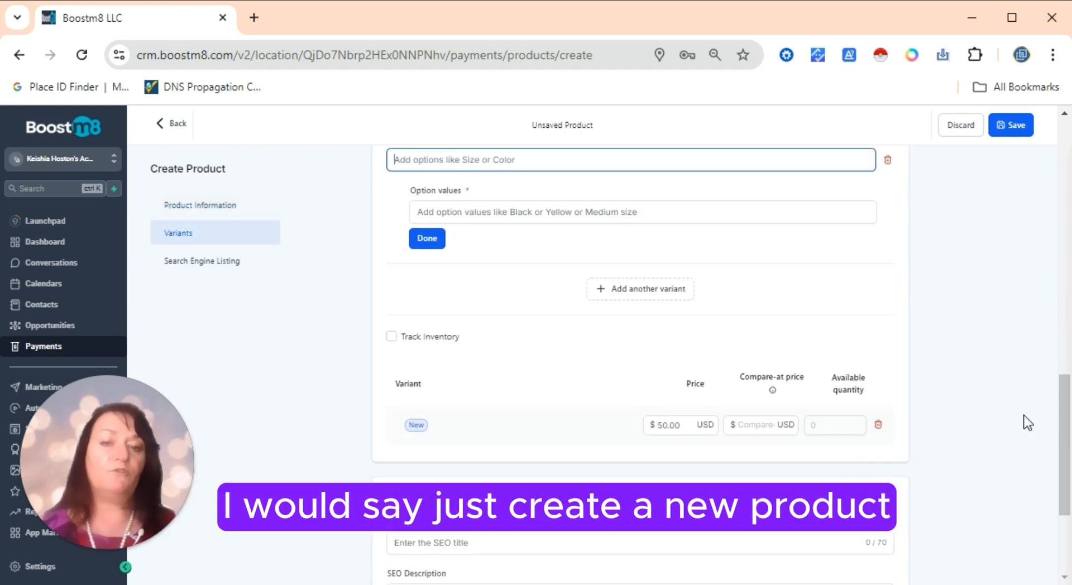
- Expand the additional options to show the statement descriptor, and review the search engine listing fields
left_click_drag(1066, 421, 1053, 334)
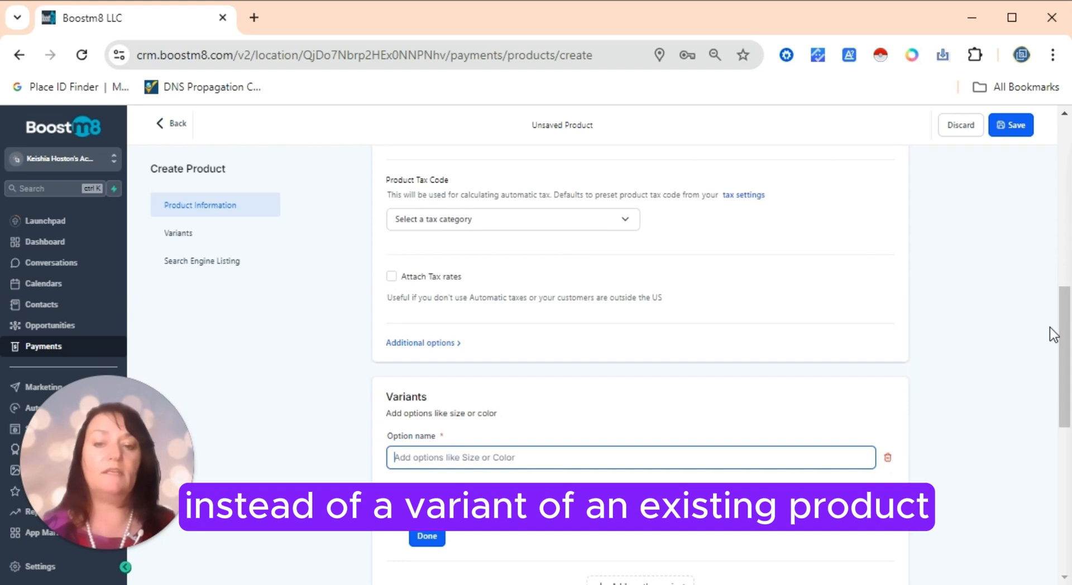
left_click(403, 345)
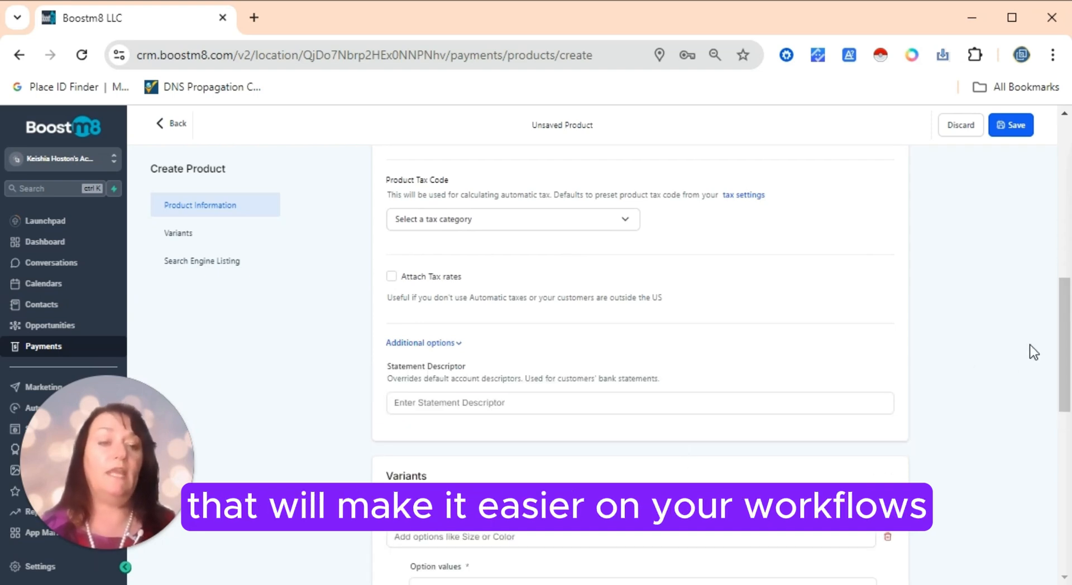
left_click_drag(1064, 329, 1048, 486)
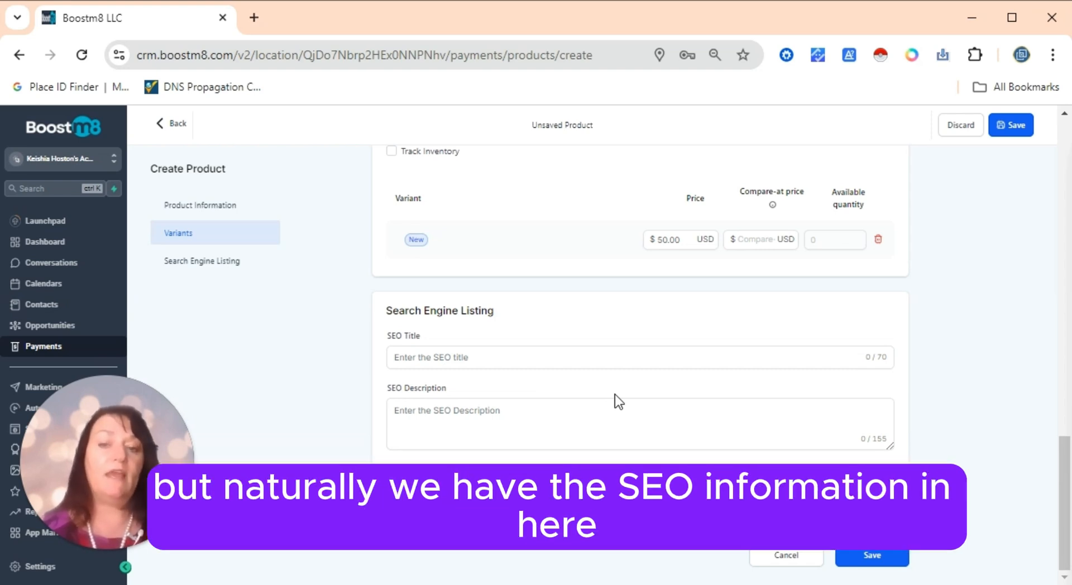
- Save the new product and return to the Products list
mouse_move(1063, 521)
left_mouse_down()
mouse_move(1063, 260)
mouse_move(1054, 533)
left_mouse_up()
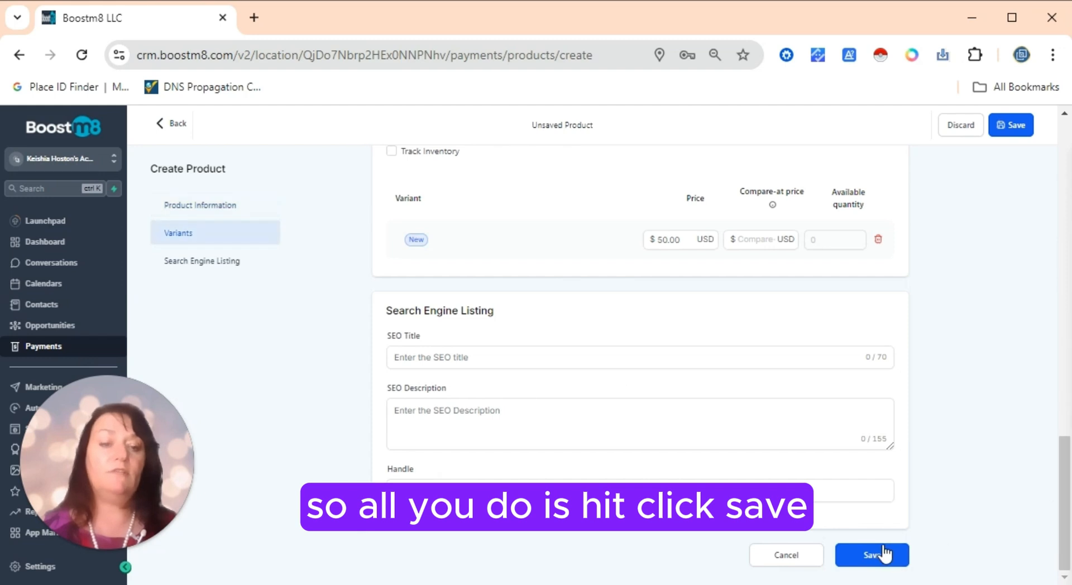
left_click(870, 556)
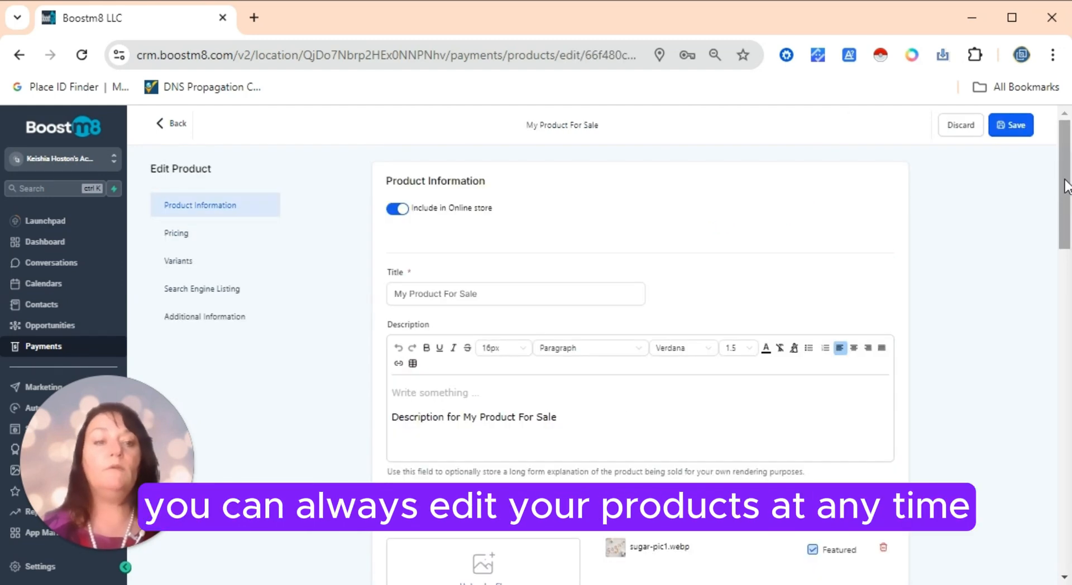
left_click(169, 124)
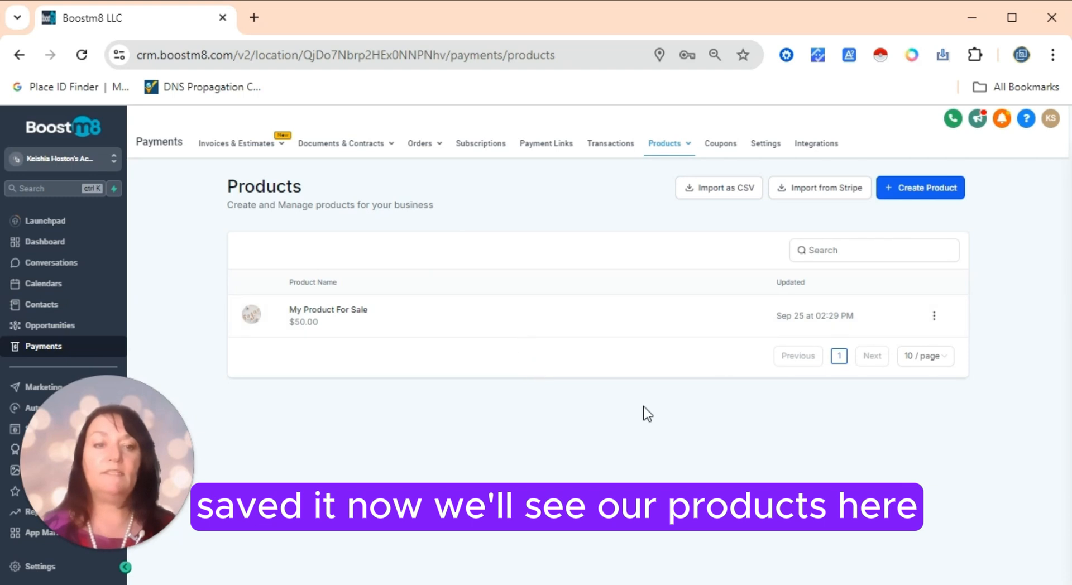